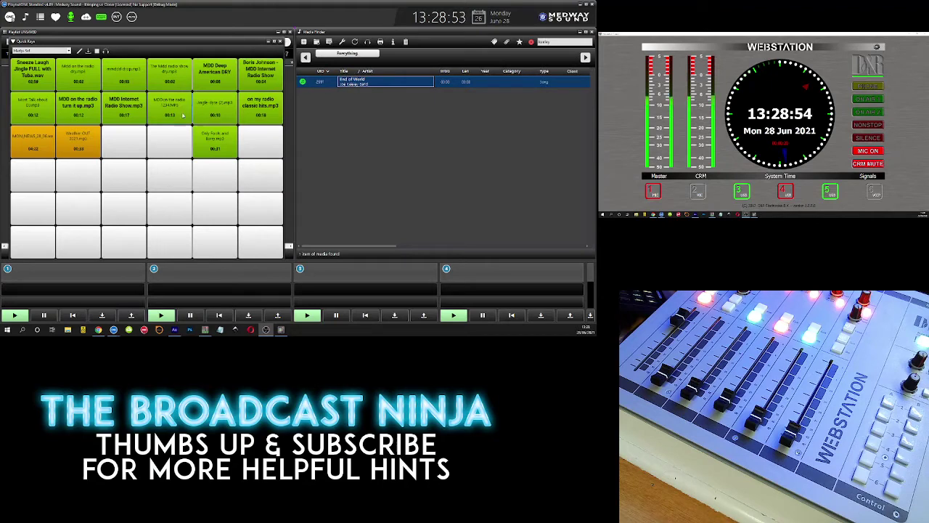
Step: Refocus PlayoutONE and fire the Sneeze Laugh Jingle FULL with Tuba.wav quick-key cart
{"action": "left_click", "coordinate": [72, 37]}
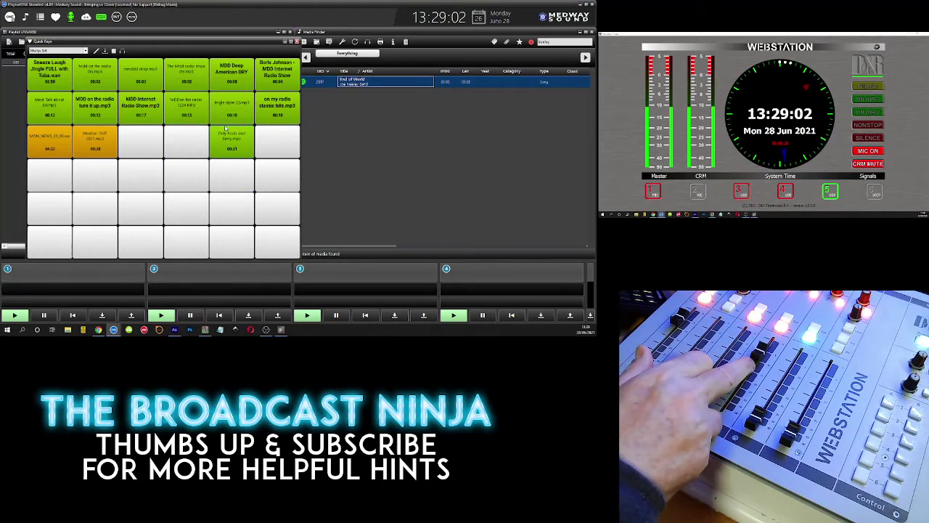
{"action": "left_click", "coordinate": [56, 75]}
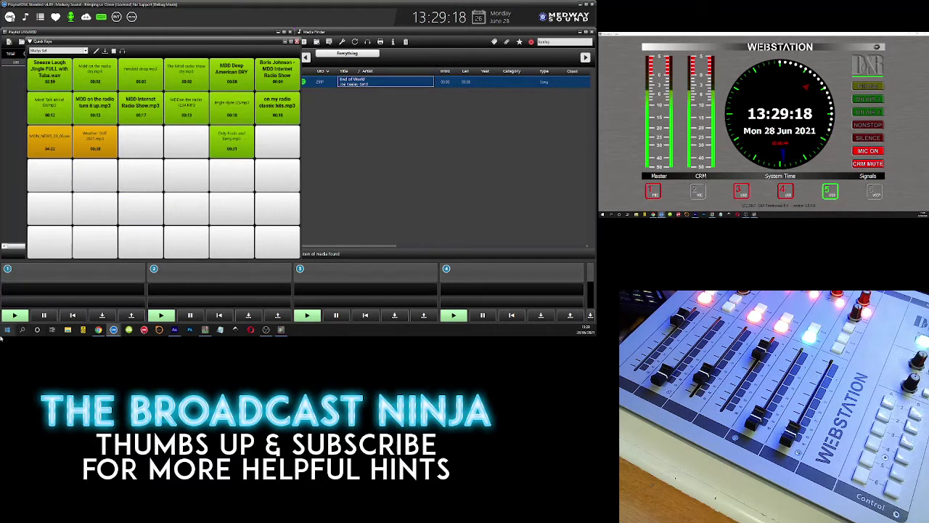
{"action": "left_click", "coordinate": [281, 331]}
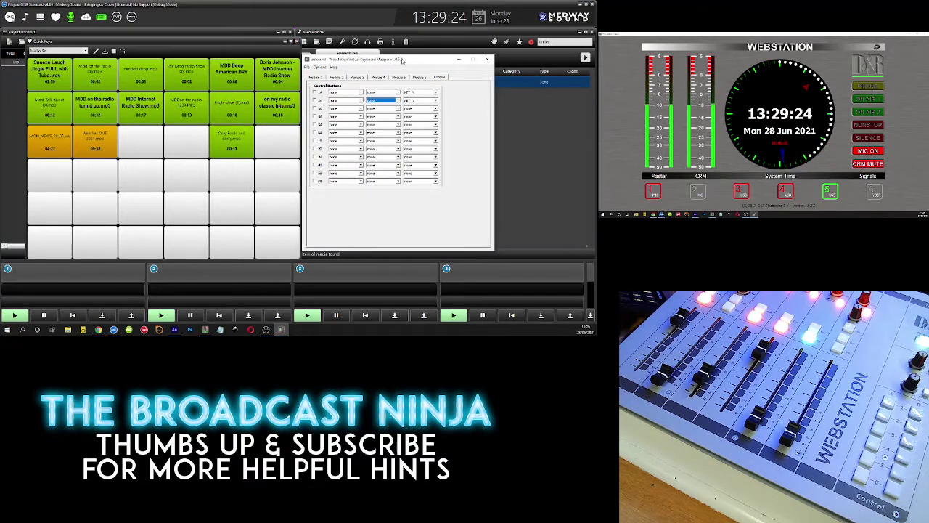
{"action": "left_click_drag", "start_coordinate": [418, 61], "coordinate": [228, 58]}
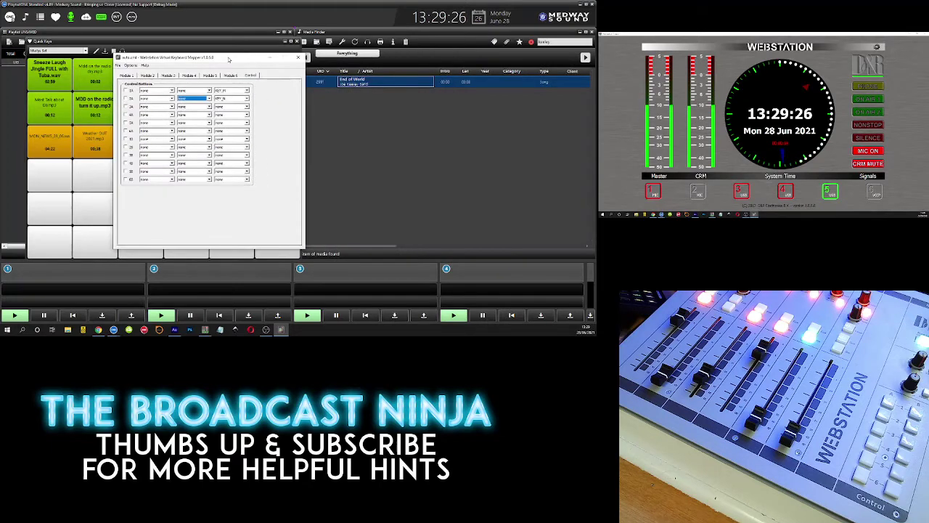
{"action": "left_click", "coordinate": [130, 75]}
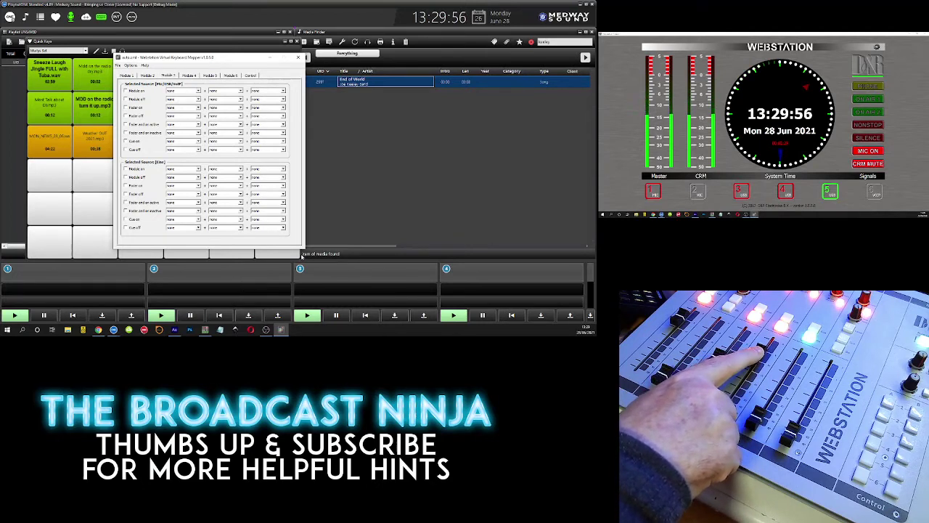
{"action": "left_click", "coordinate": [153, 44]}
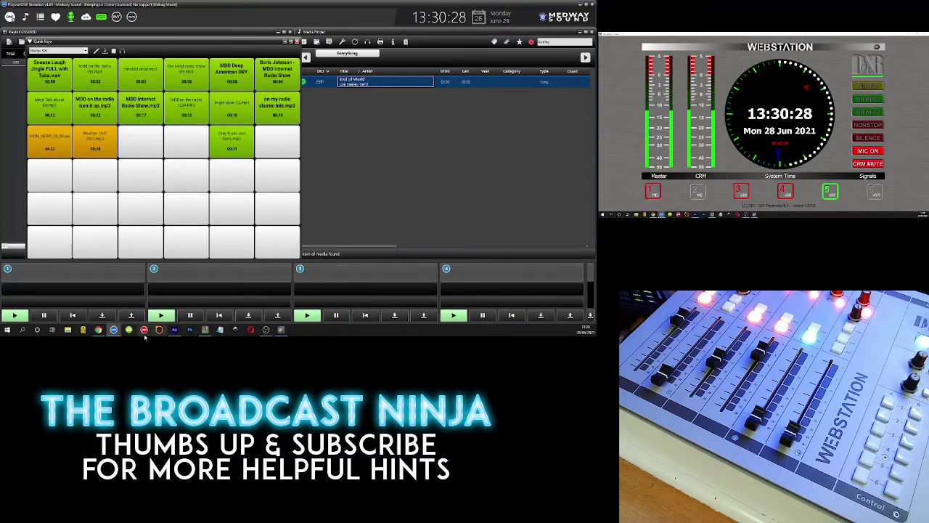
{"action": "left_click", "coordinate": [98, 330]}
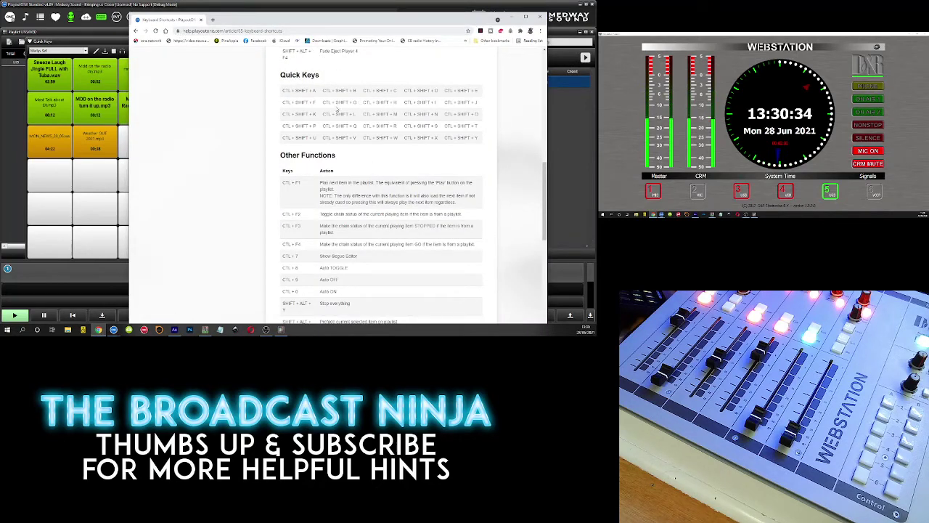
{"action": "scroll", "coordinate": [358, 113], "scroll_direction": "up", "scroll_amount": 10}
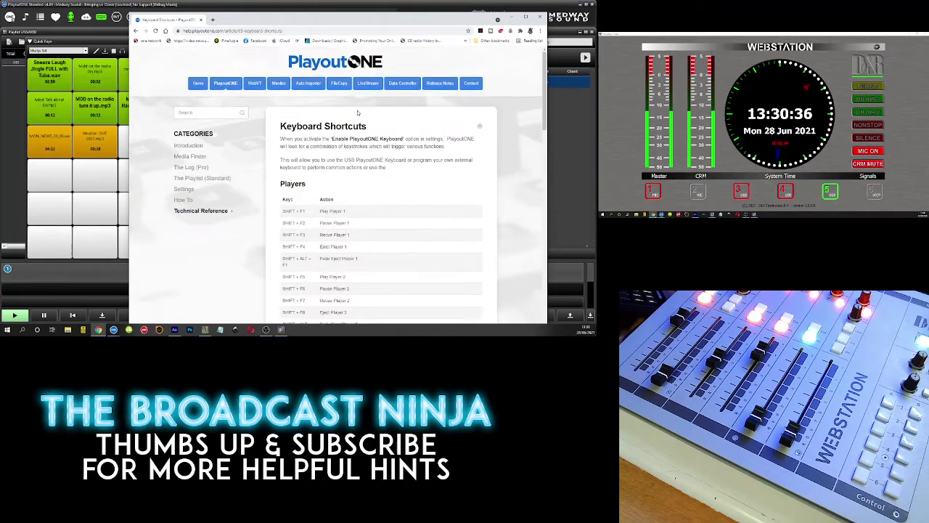
{"action": "scroll", "coordinate": [358, 112], "scroll_direction": "down", "scroll_amount": 6}
{"action": "scroll", "coordinate": [358, 113], "scroll_direction": "up", "scroll_amount": 3}
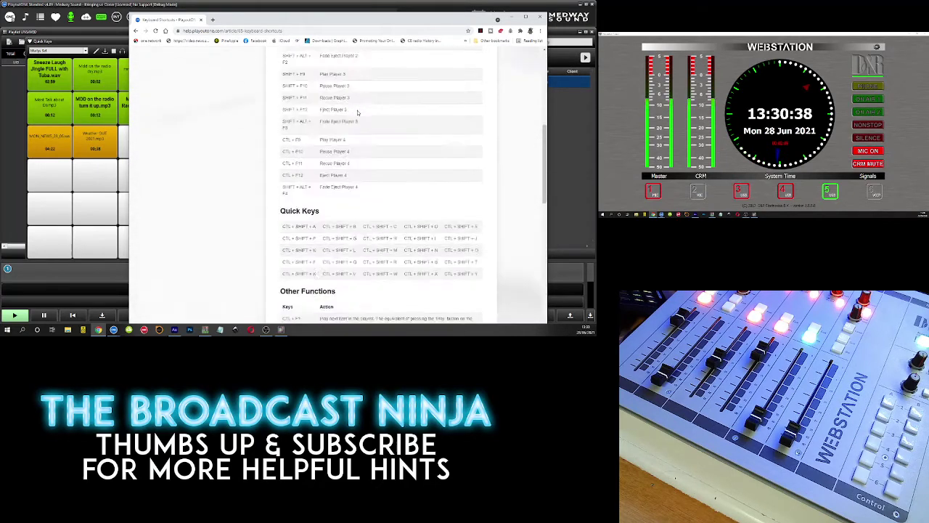
{"action": "scroll", "coordinate": [357, 113], "scroll_direction": "up", "scroll_amount": 8}
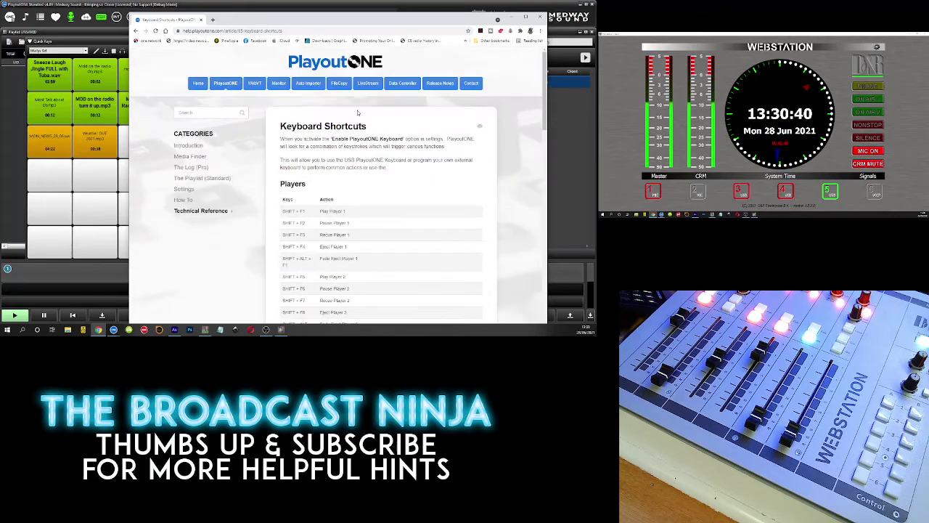
{"action": "scroll", "coordinate": [358, 112], "scroll_direction": "down", "scroll_amount": 12}
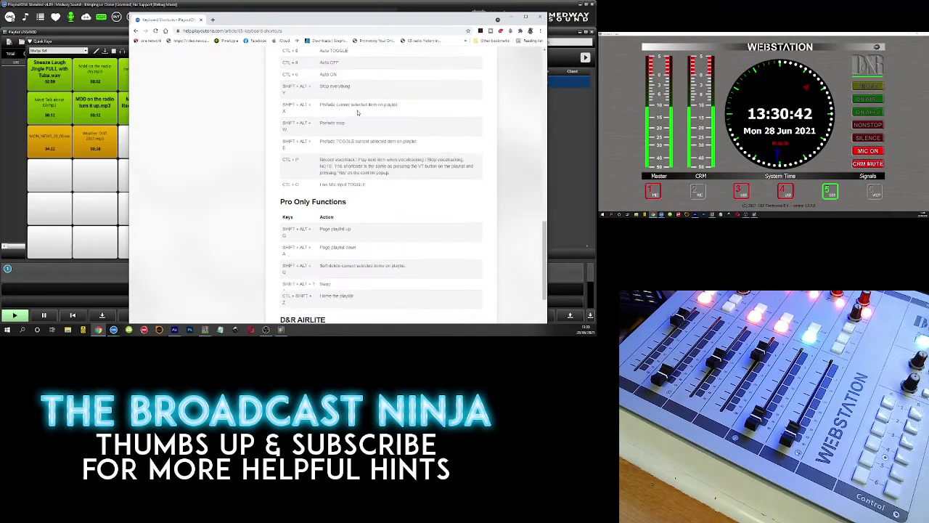
{"action": "scroll", "coordinate": [358, 113], "scroll_direction": "down", "scroll_amount": 2}
{"action": "scroll", "coordinate": [357, 112], "scroll_direction": "up", "scroll_amount": 6}
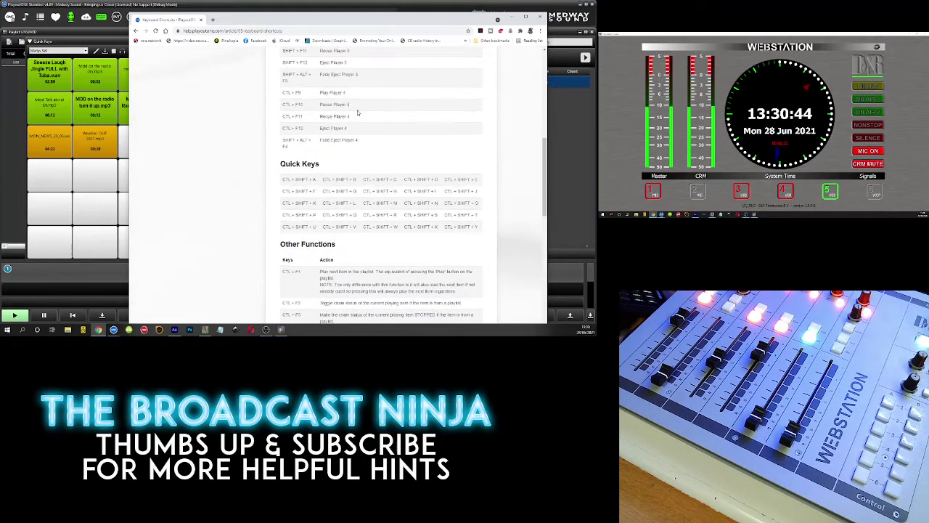
{"action": "scroll", "coordinate": [358, 112], "scroll_direction": "up", "scroll_amount": 7}
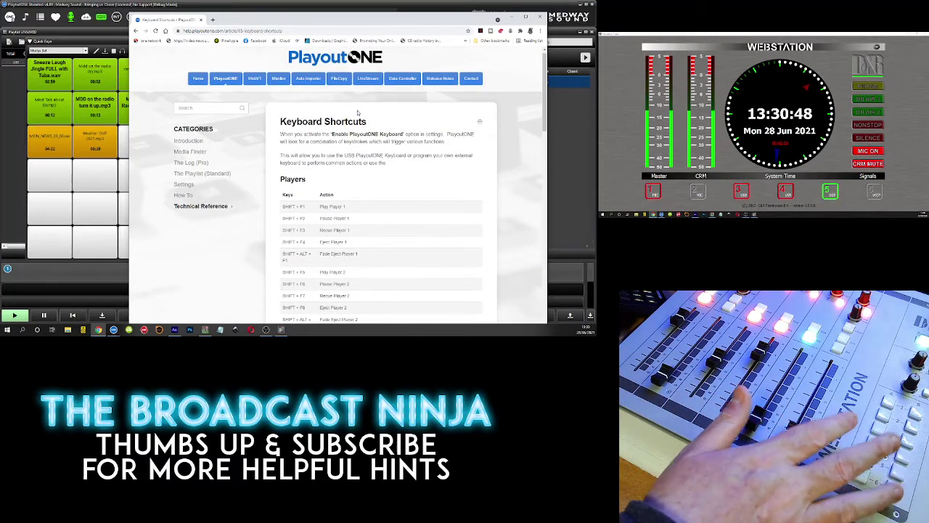
{"action": "scroll", "coordinate": [357, 112], "scroll_direction": "down", "scroll_amount": 7}
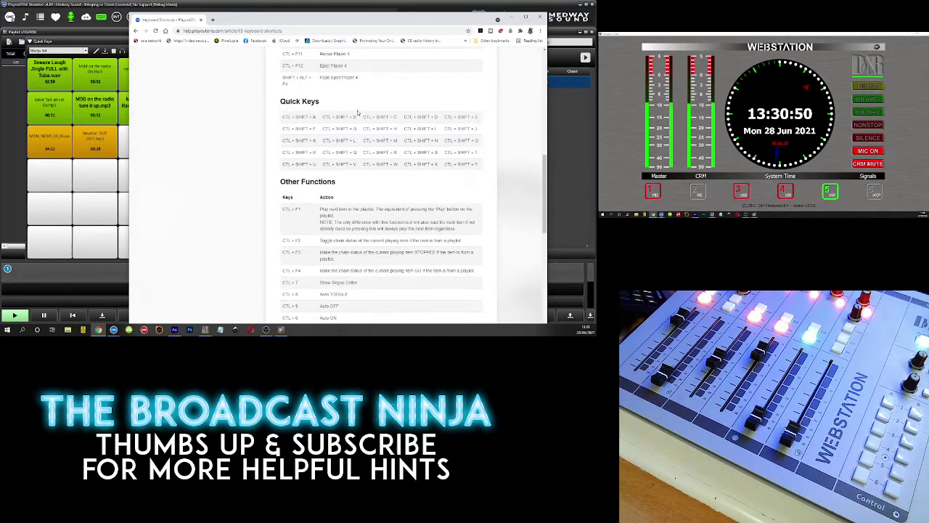
{"action": "left_click", "coordinate": [52, 69]}
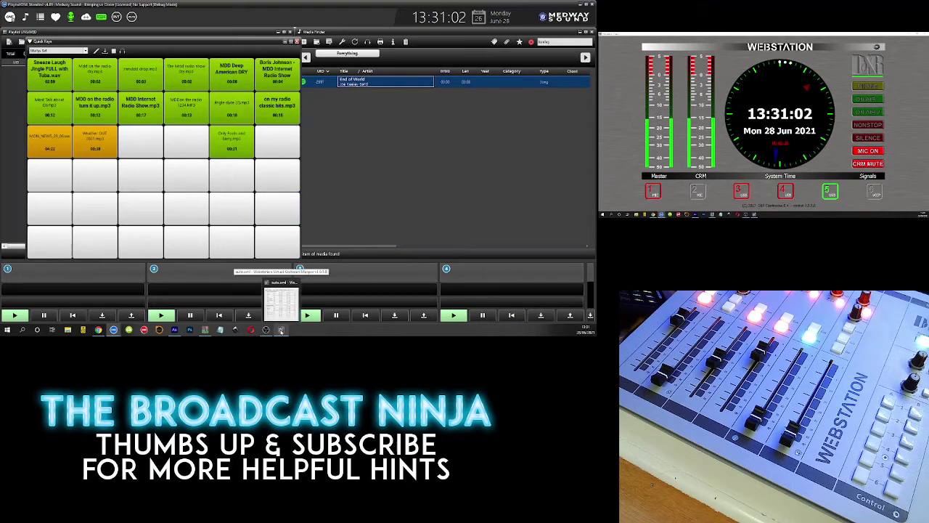
Step: Show the Keyboard Mapper's Control tab, briefly checking the Chrome shortcuts page before minimizing it
{"action": "left_click", "coordinate": [285, 317]}
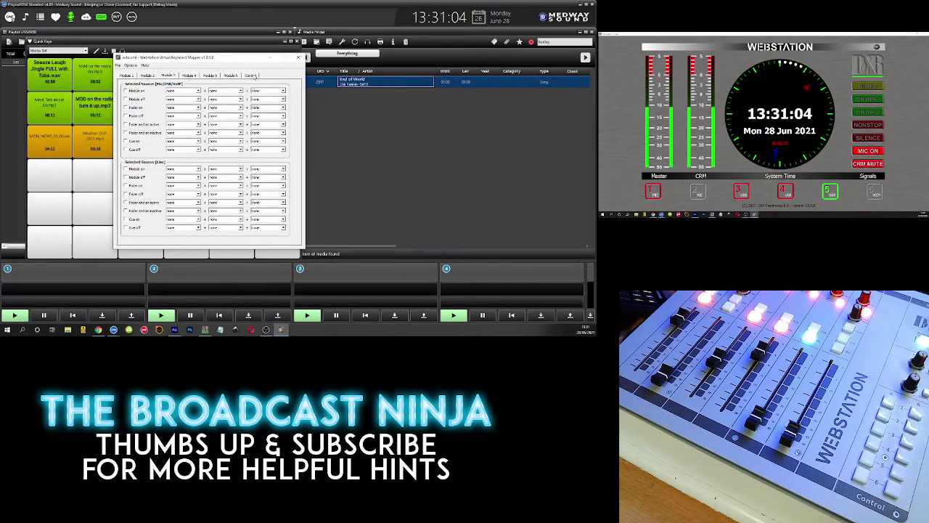
{"action": "left_click", "coordinate": [251, 76]}
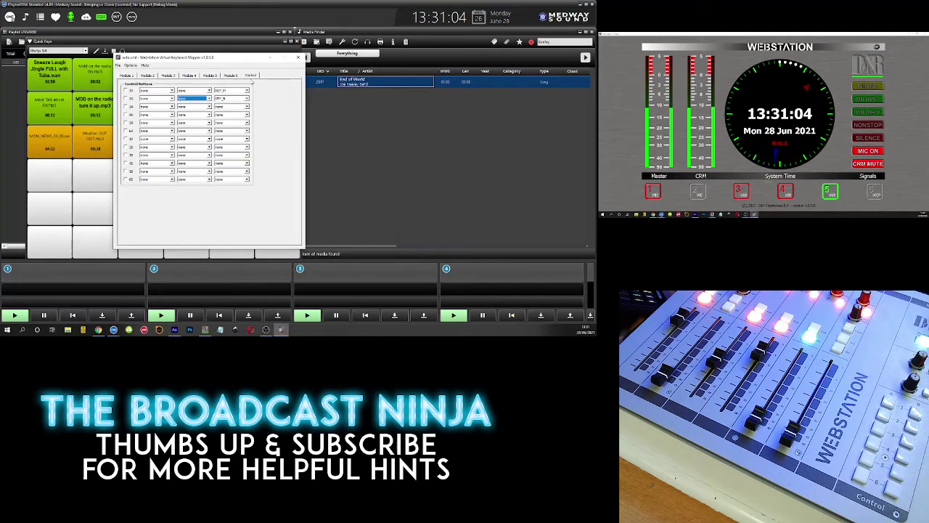
{"action": "left_click", "coordinate": [98, 330]}
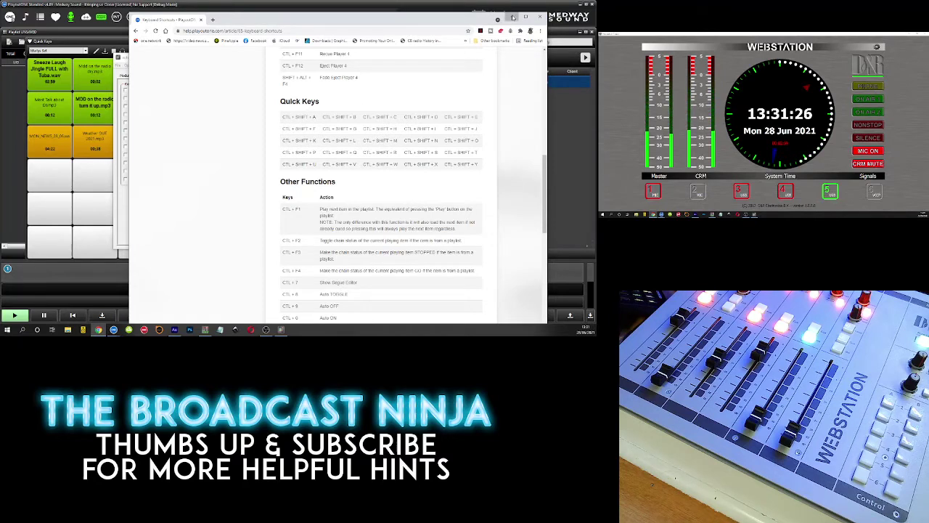
{"action": "left_click", "coordinate": [511, 17]}
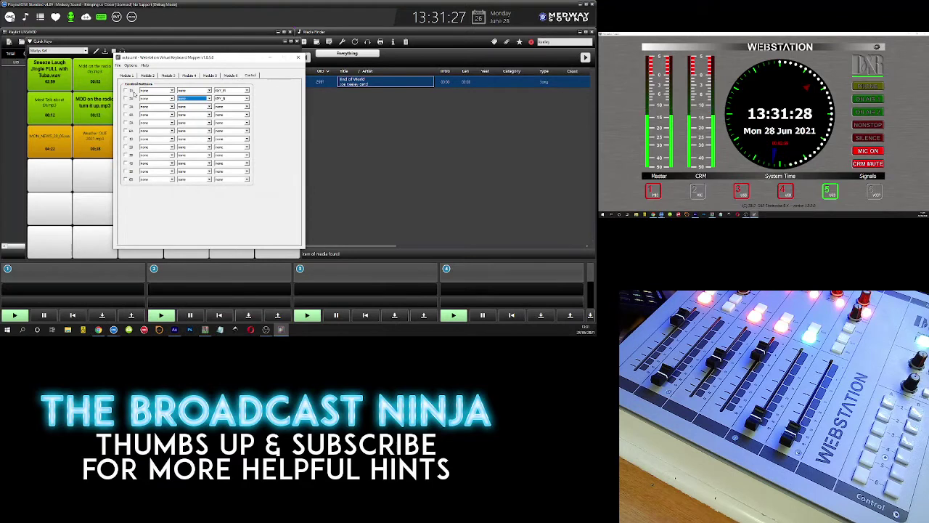
Step: Map control button 1A to L_Ctrl + L_Shift + KEY_A, enable it, and minimize the mapper
{"action": "left_click", "coordinate": [172, 90]}
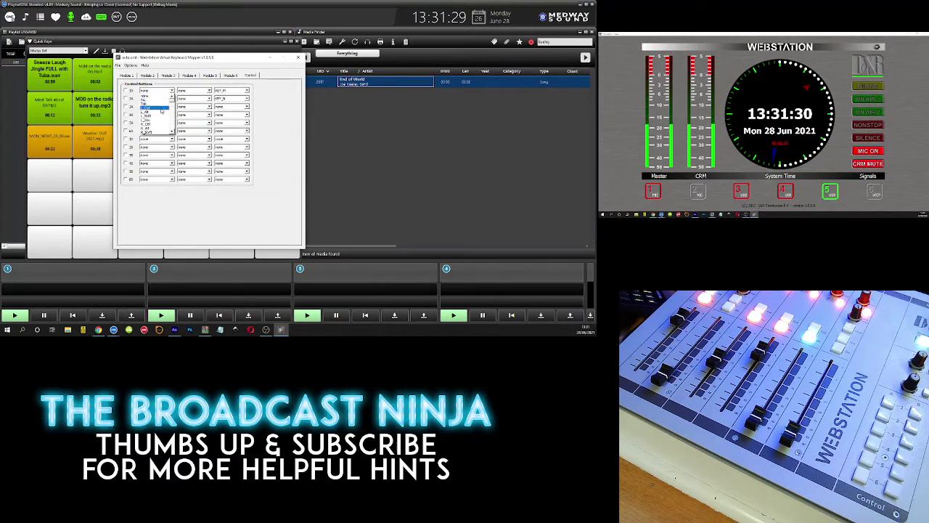
{"action": "left_click", "coordinate": [163, 110]}
{"action": "left_click", "coordinate": [208, 92]}
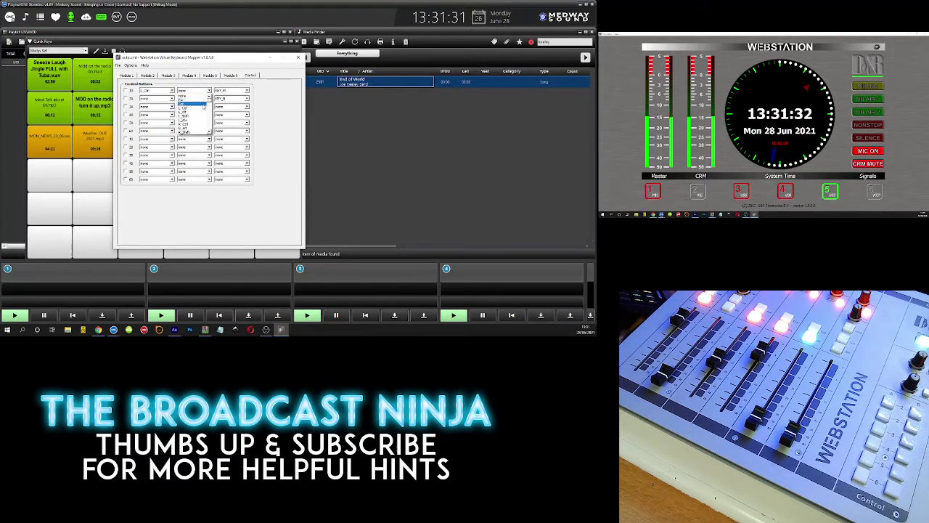
{"action": "left_click", "coordinate": [200, 117]}
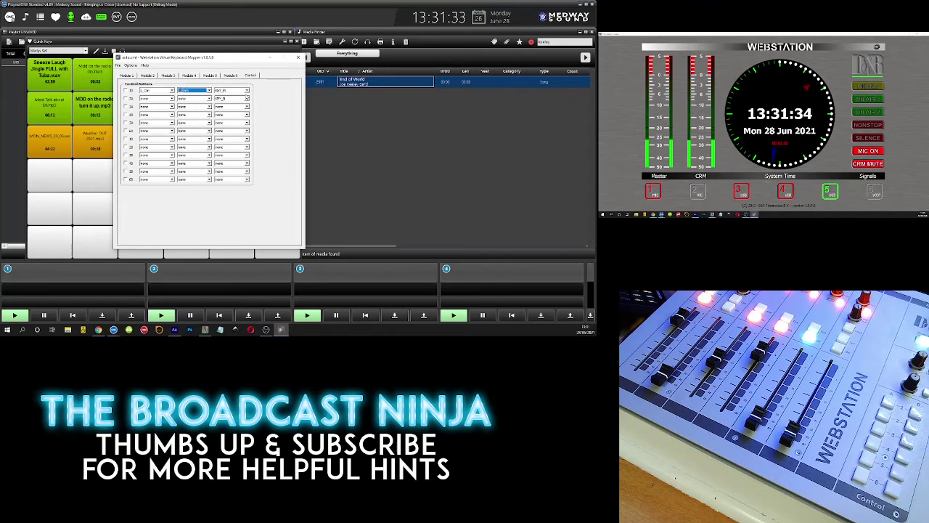
{"action": "left_click", "coordinate": [246, 91]}
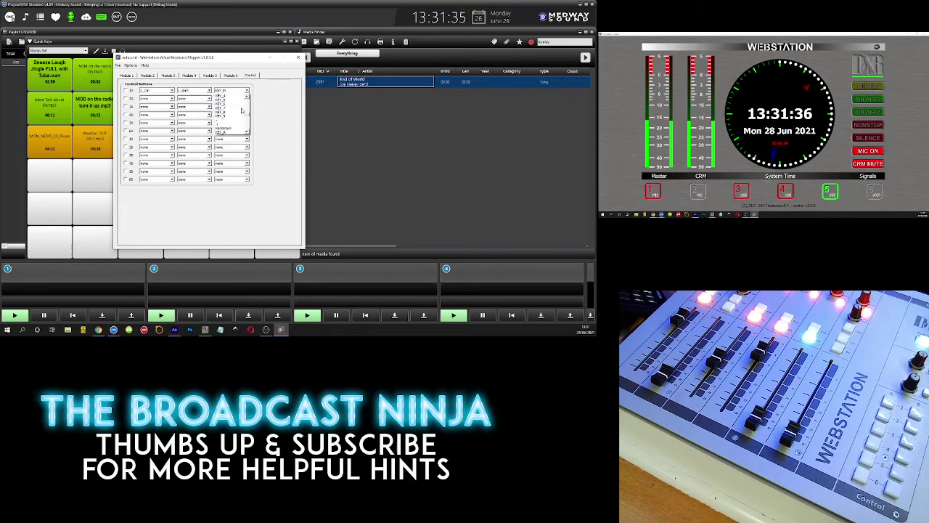
{"action": "left_click", "coordinate": [237, 113]}
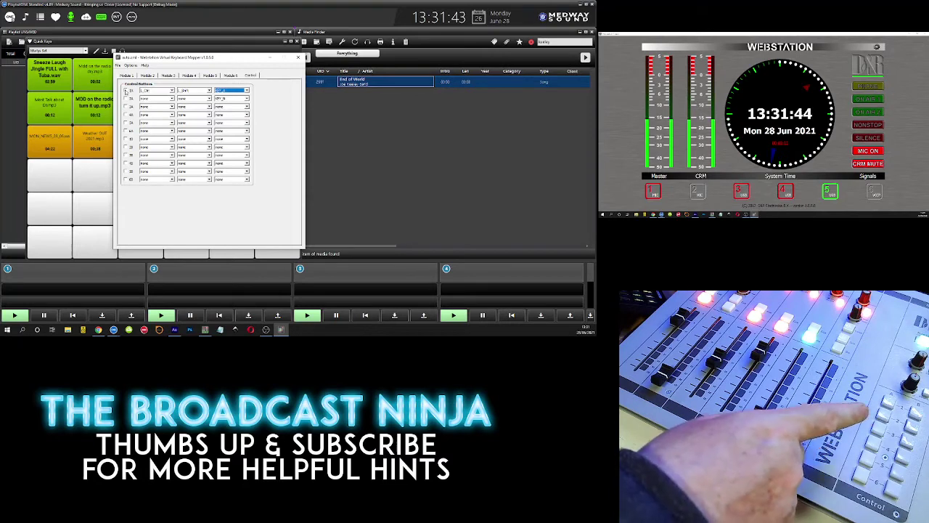
{"action": "left_click", "coordinate": [126, 90]}
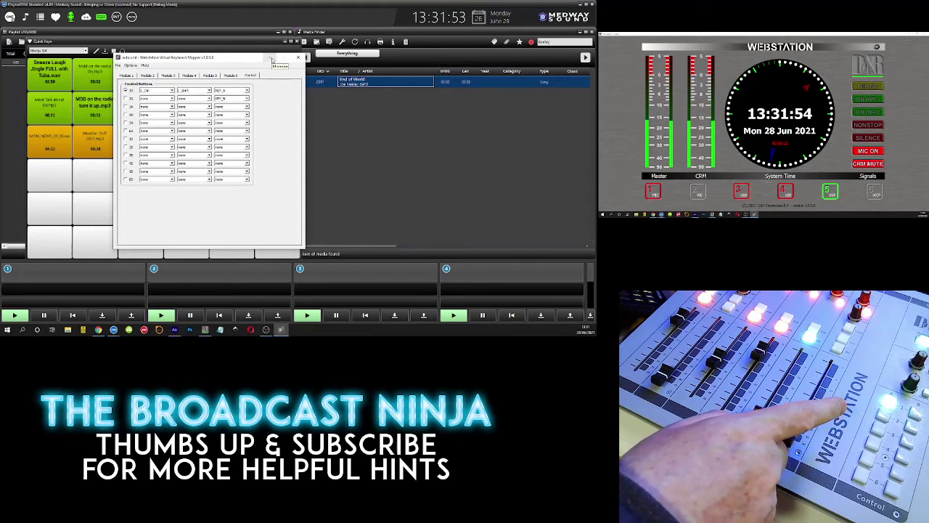
{"action": "left_click", "coordinate": [272, 58]}
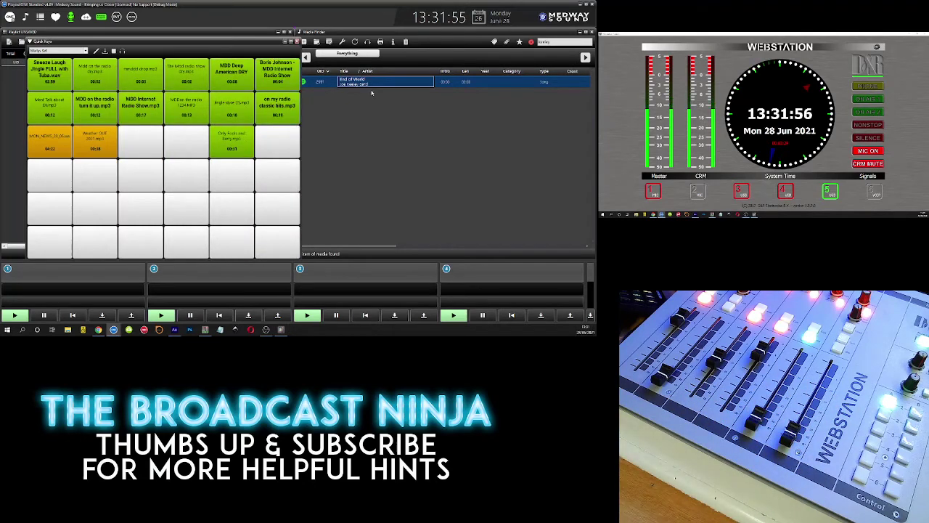
Step: Drag End of World from Media Finder into the playlist, then load and play it in player 1
{"action": "left_click", "coordinate": [285, 42]}
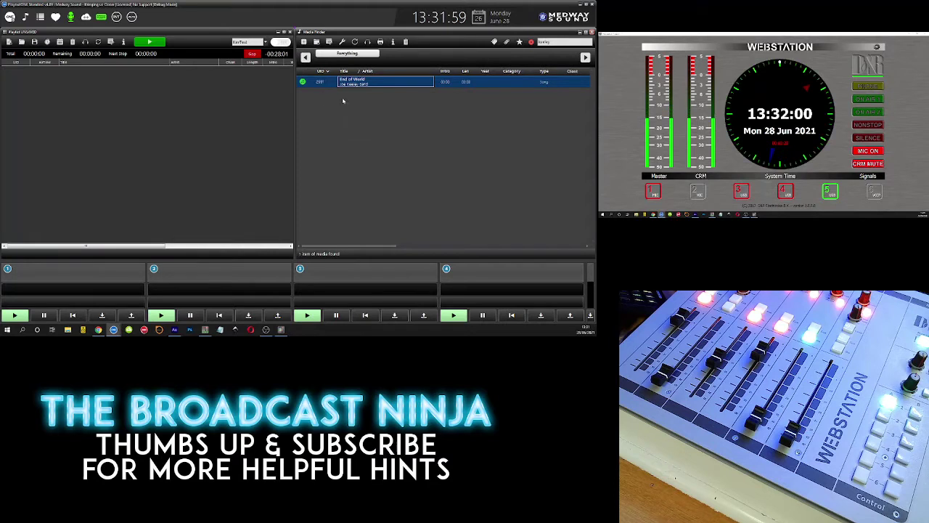
{"action": "left_click_drag", "start_coordinate": [359, 85], "coordinate": [124, 124]}
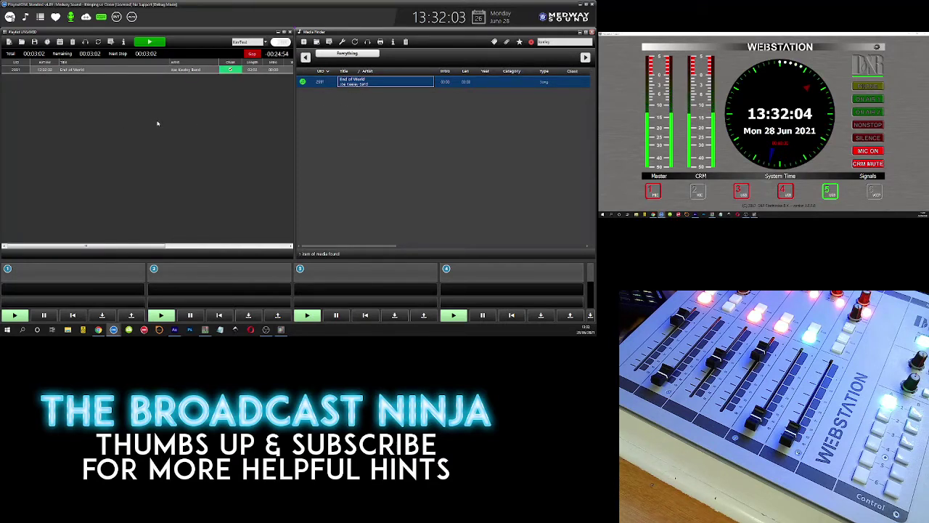
{"action": "left_click", "coordinate": [16, 315]}
{"action": "left_click", "coordinate": [16, 315]}
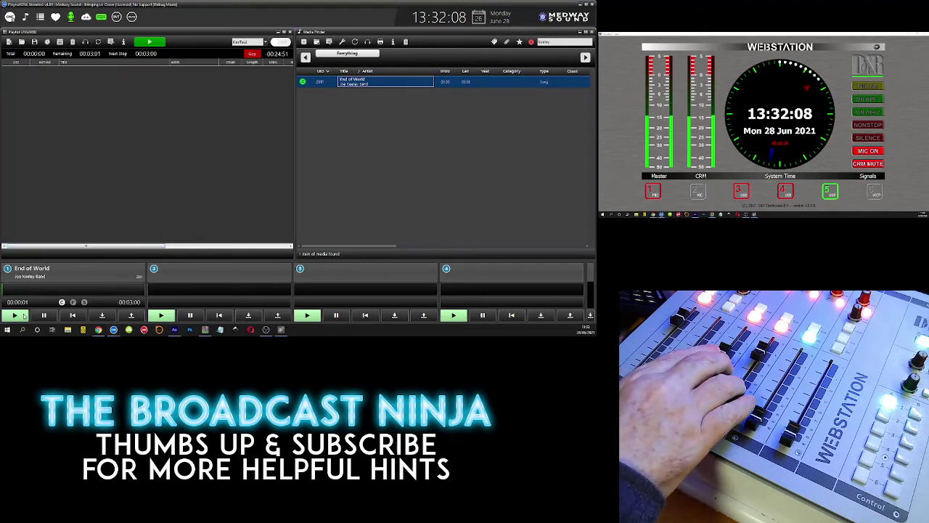